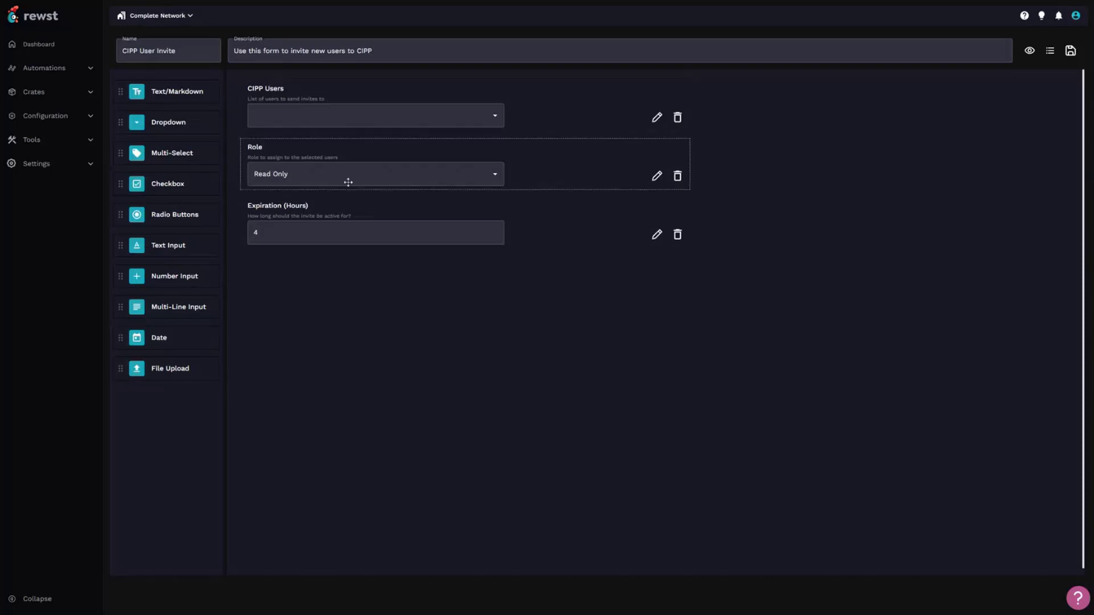
- Open the Role dropdown's settings and inspect its truncated 'Admin (Approval…)' option label
{"action": "left_click", "coordinate": [481, 177]}
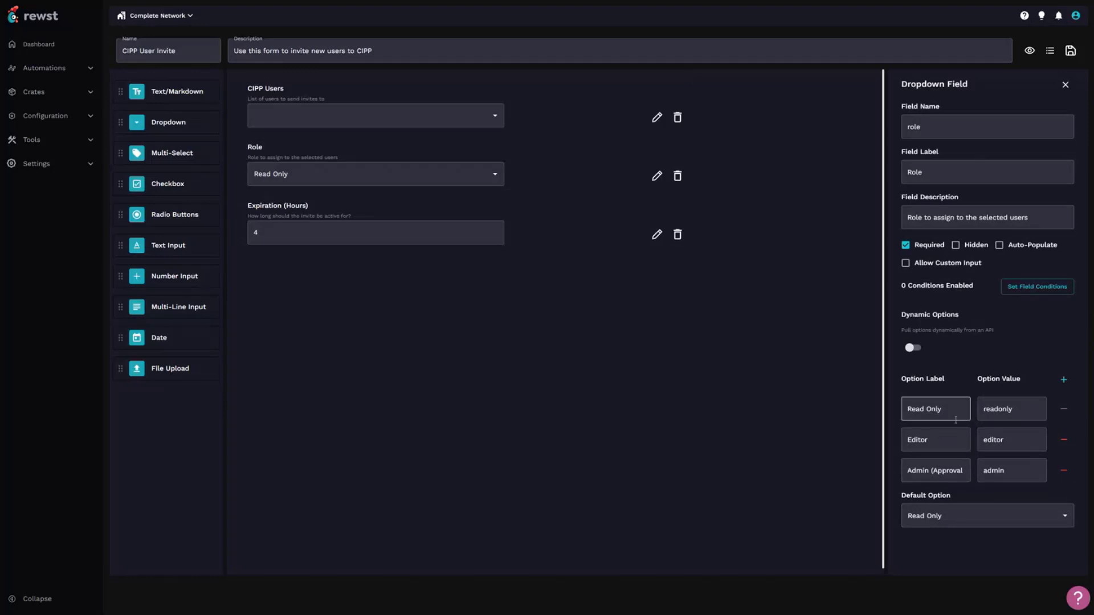
{"action": "left_click", "coordinate": [941, 472]}
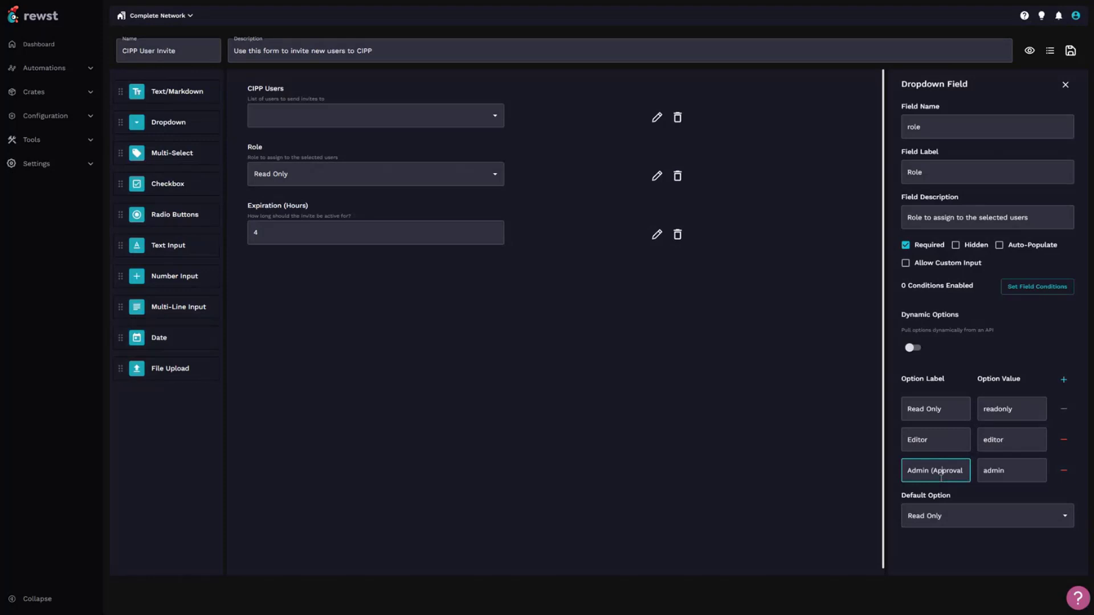